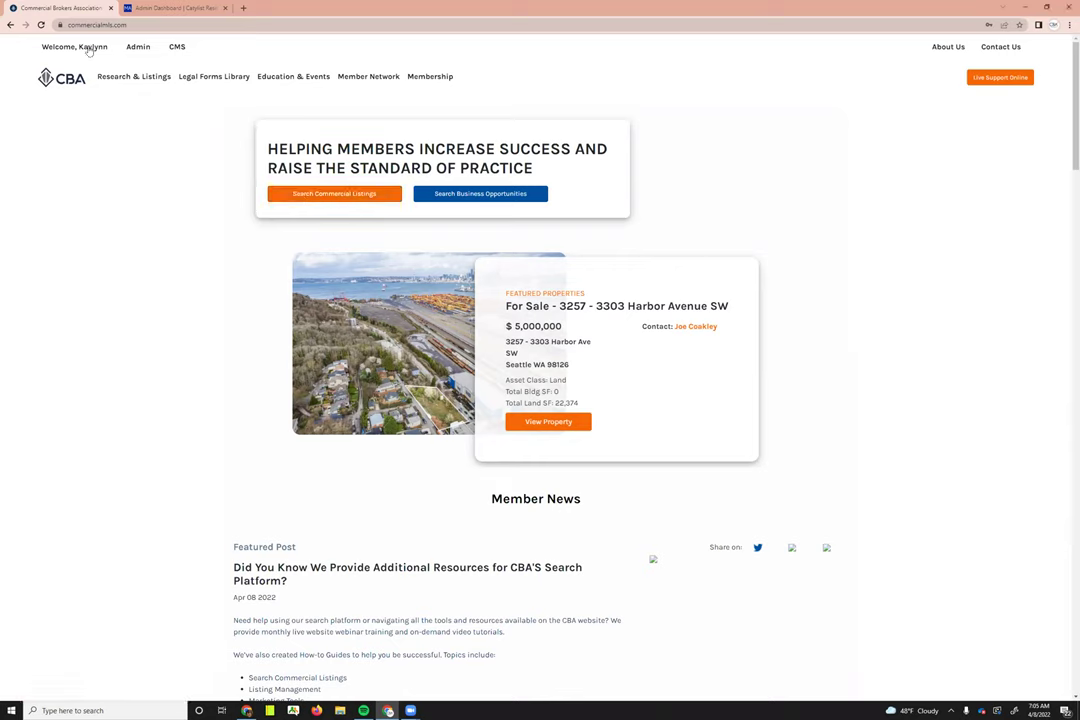
Step: Switch to the Catylist Research admin dashboard and open the company's listings
left_click(88, 50)
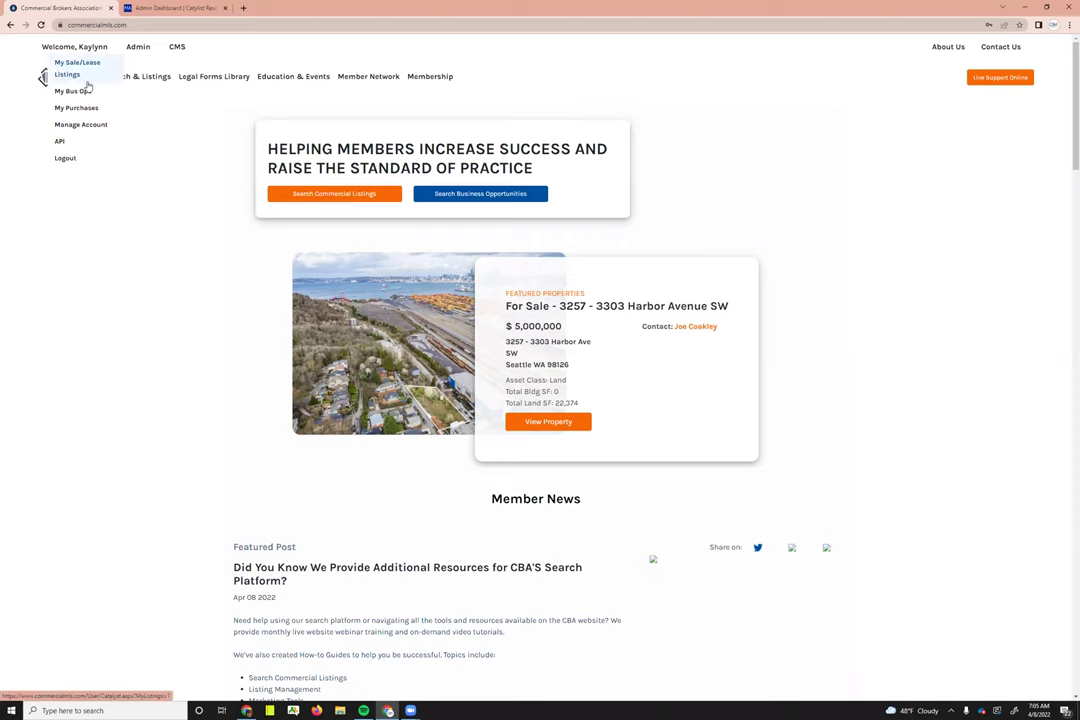
left_click(162, 8)
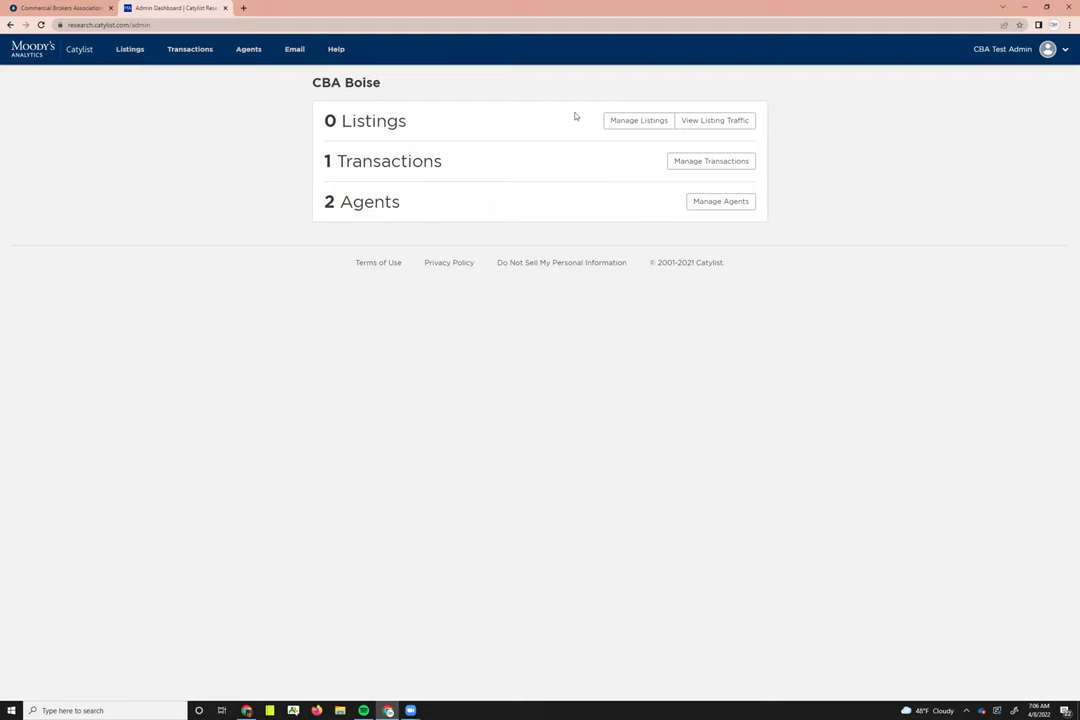
left_click(139, 59)
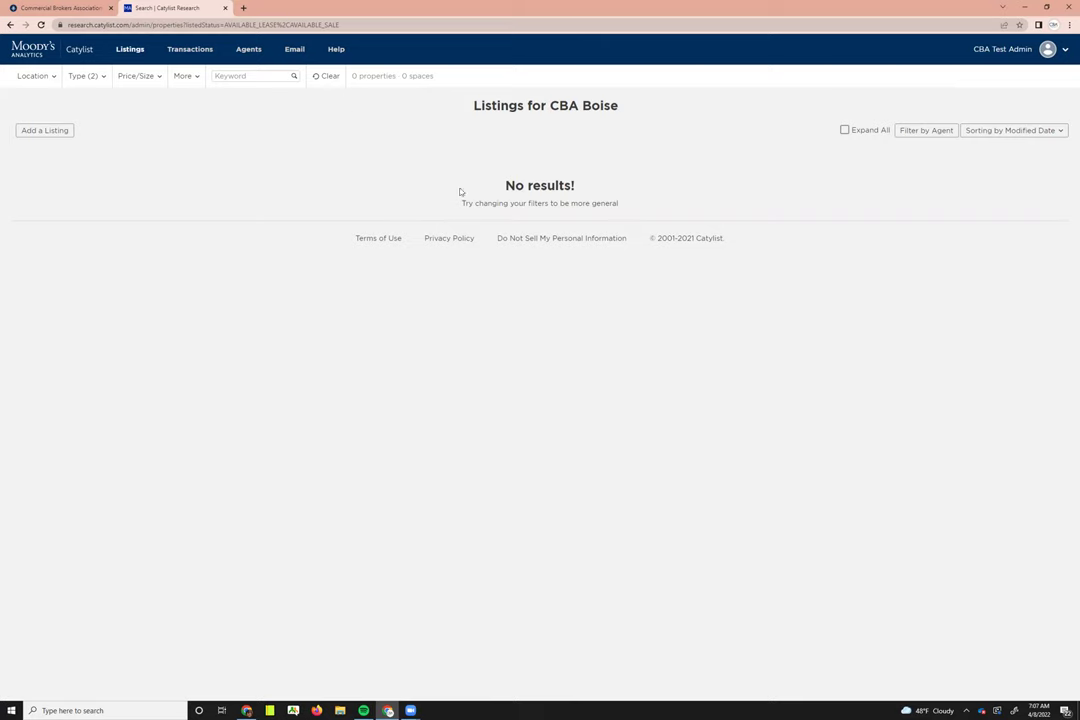
Step: Filter the for-sale listings to exclude Active and include Sold, Withdrawn and Expired
left_click(97, 77)
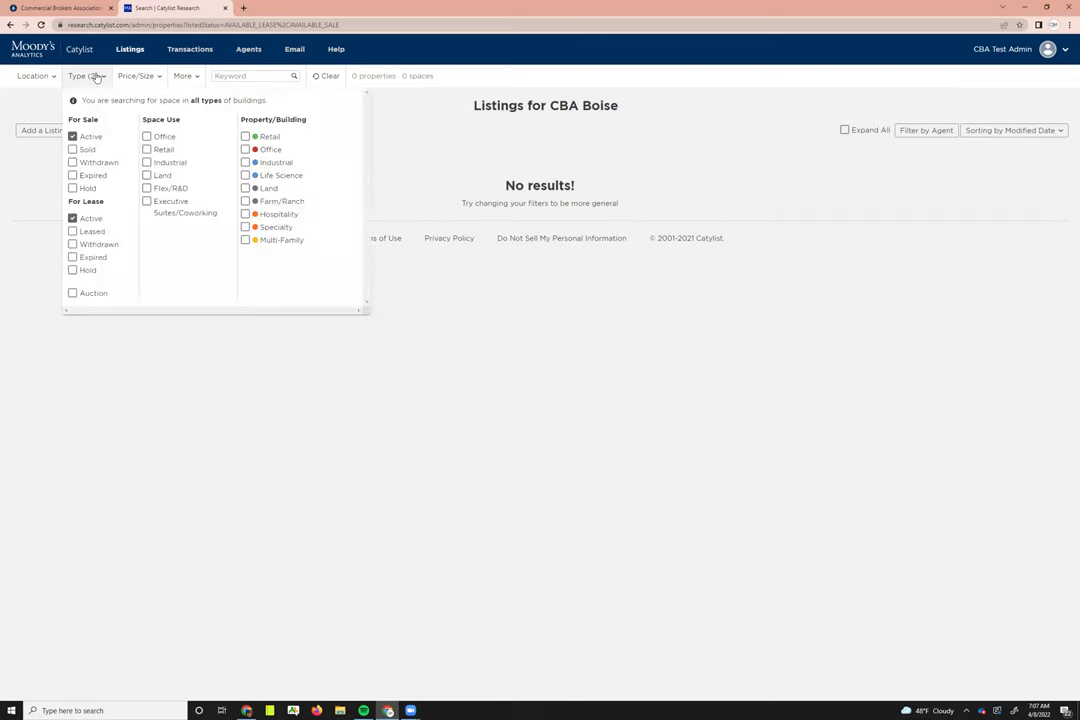
left_click(86, 137)
left_click(86, 149)
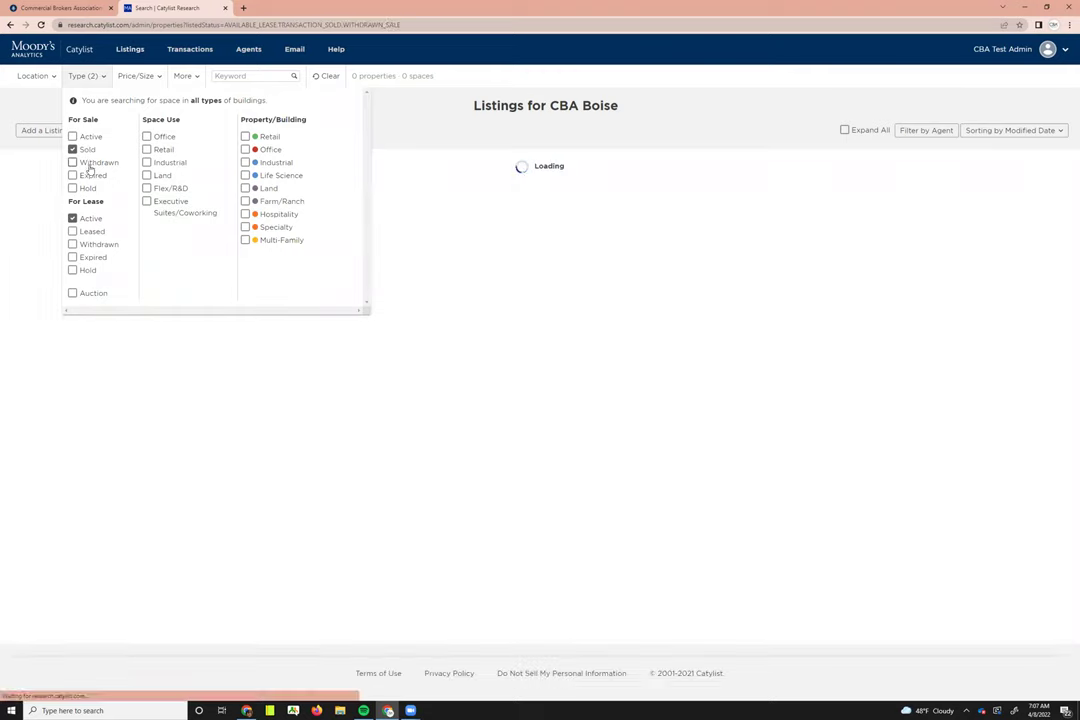
left_click(88, 162)
left_click(89, 177)
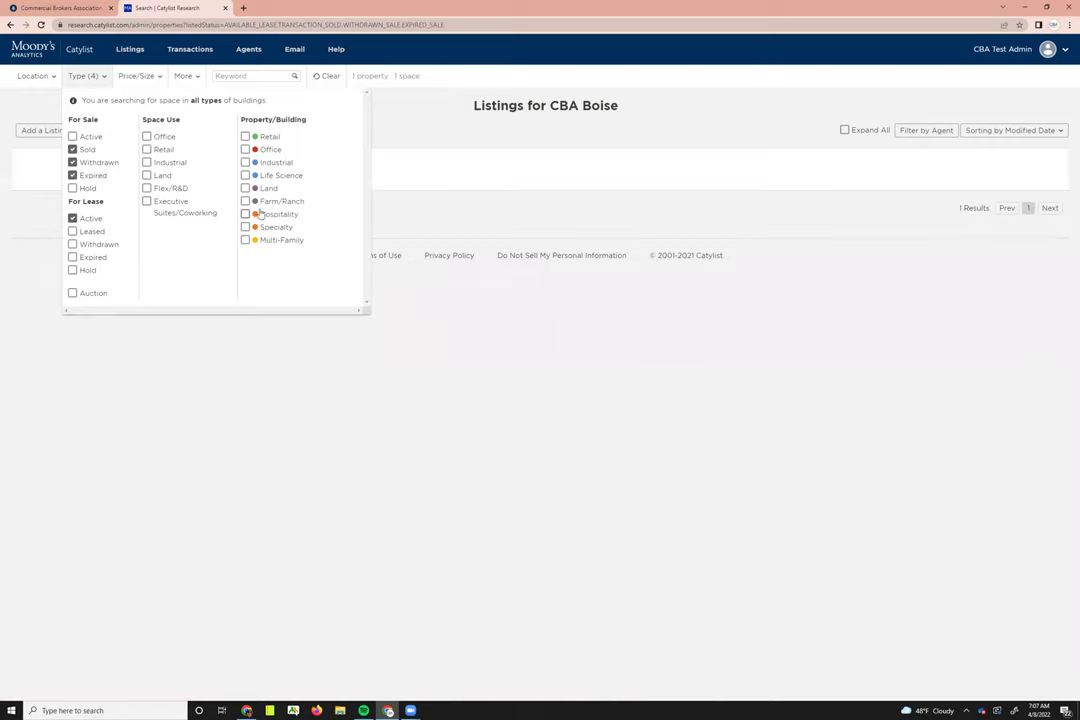
left_click(396, 118)
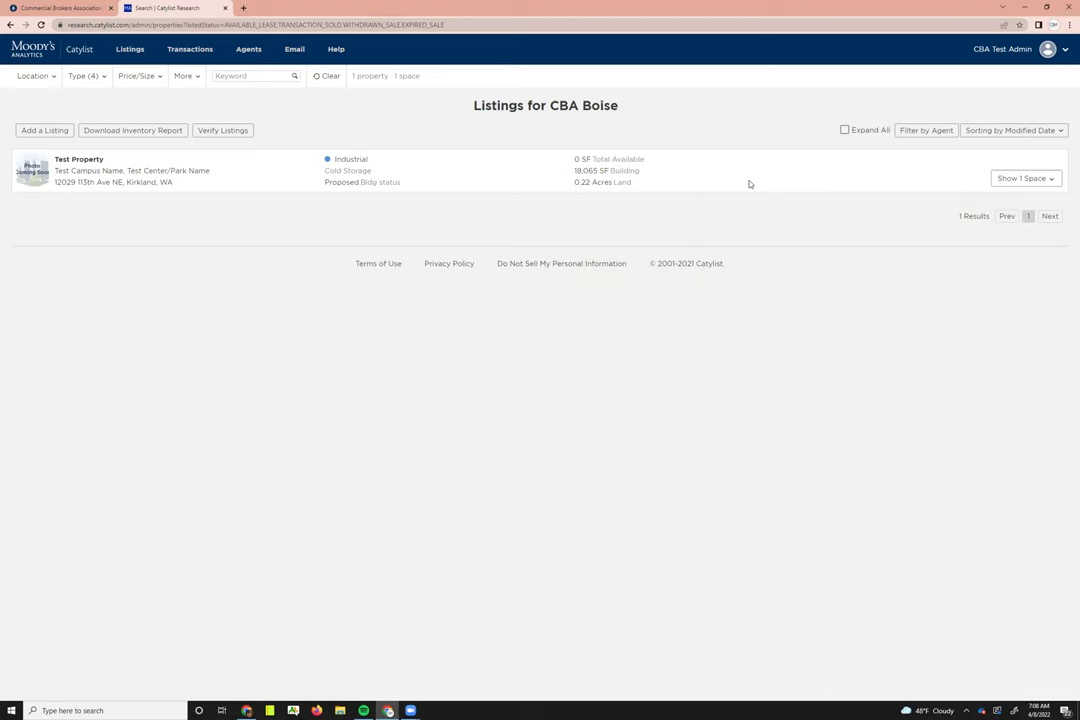
Step: Expand all listings, and collapse and re-expand the space under Test Property
left_click(846, 131)
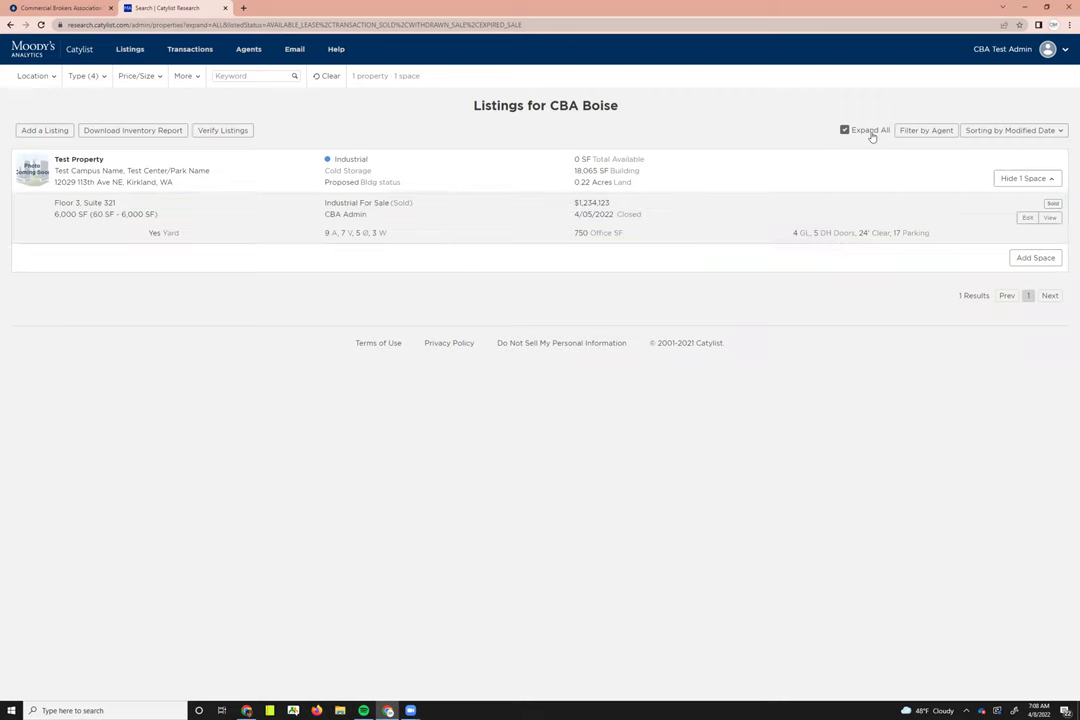
left_click(1002, 186)
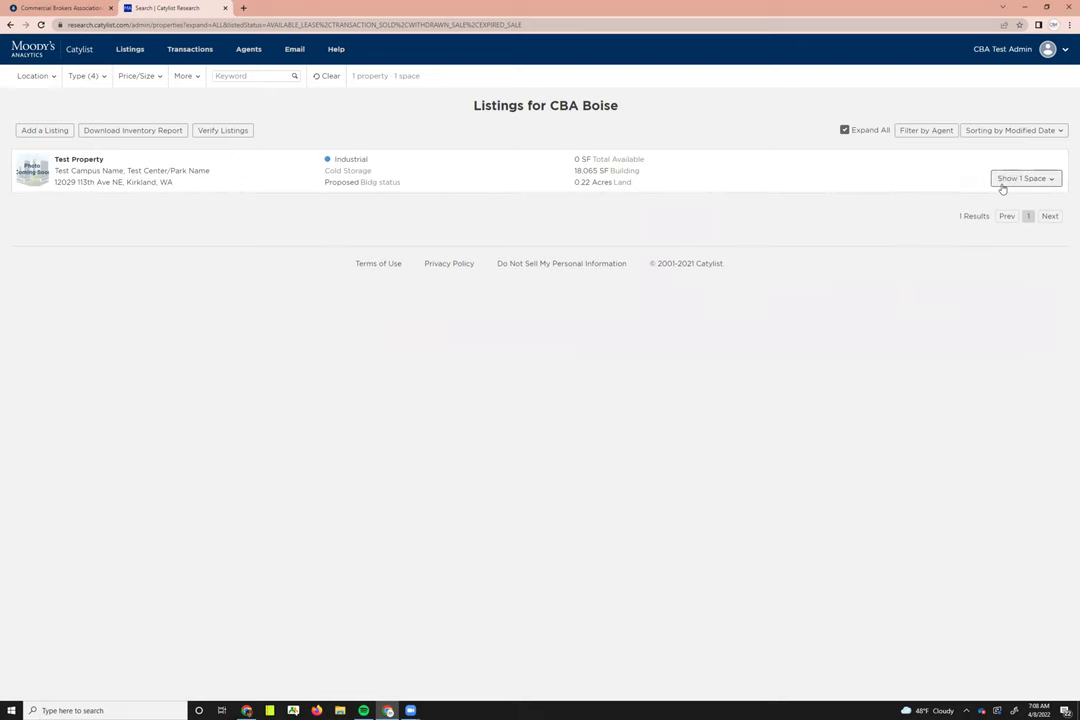
left_click(1002, 186)
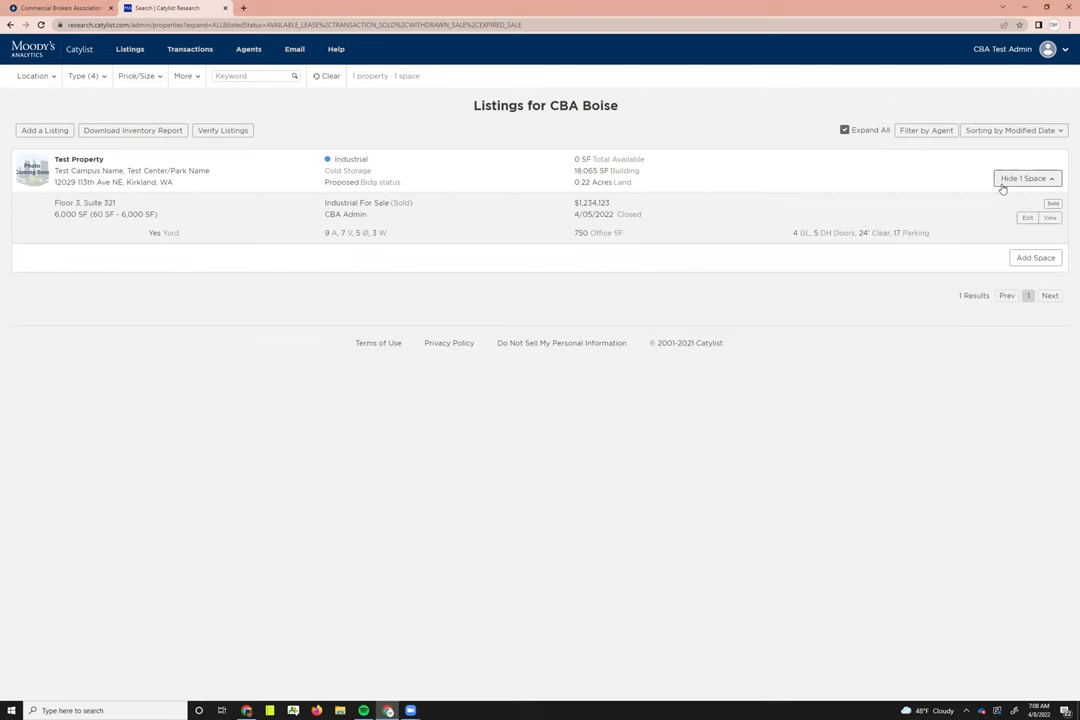
Step: Try selecting CBA Test Admin in the listings' agent filter, and close the filter without applying it
left_click(922, 133)
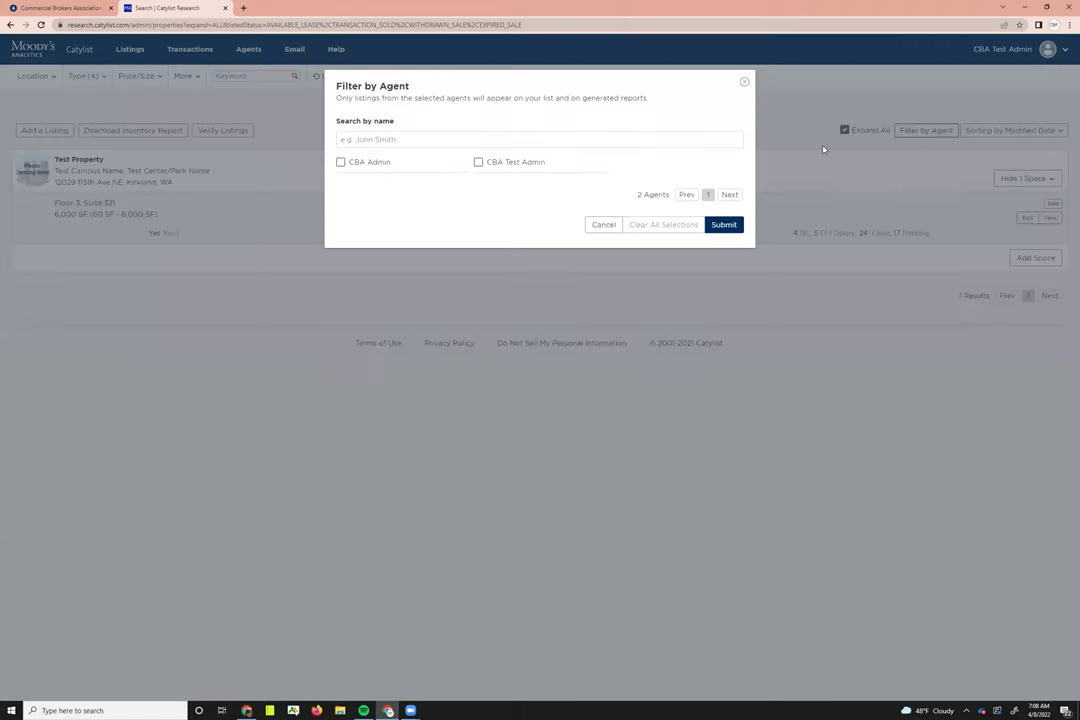
left_click(490, 166)
left_click(490, 166)
left_click(744, 82)
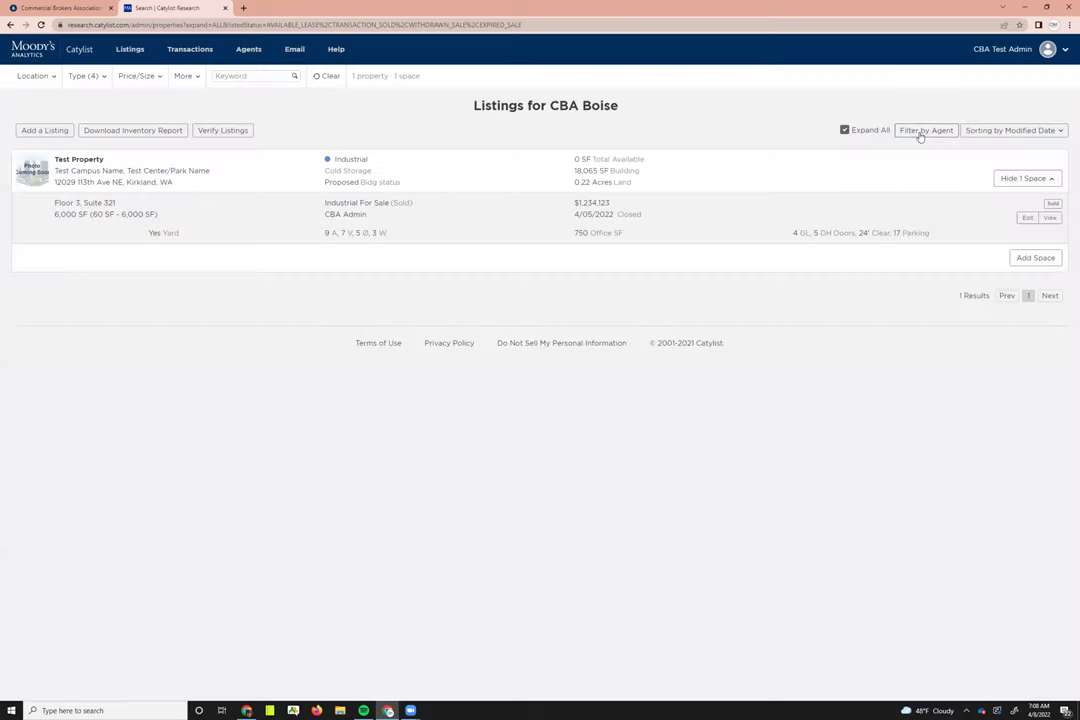
Step: Review the primary sort criteria available for the listings without changing the sort order
left_click(1022, 131)
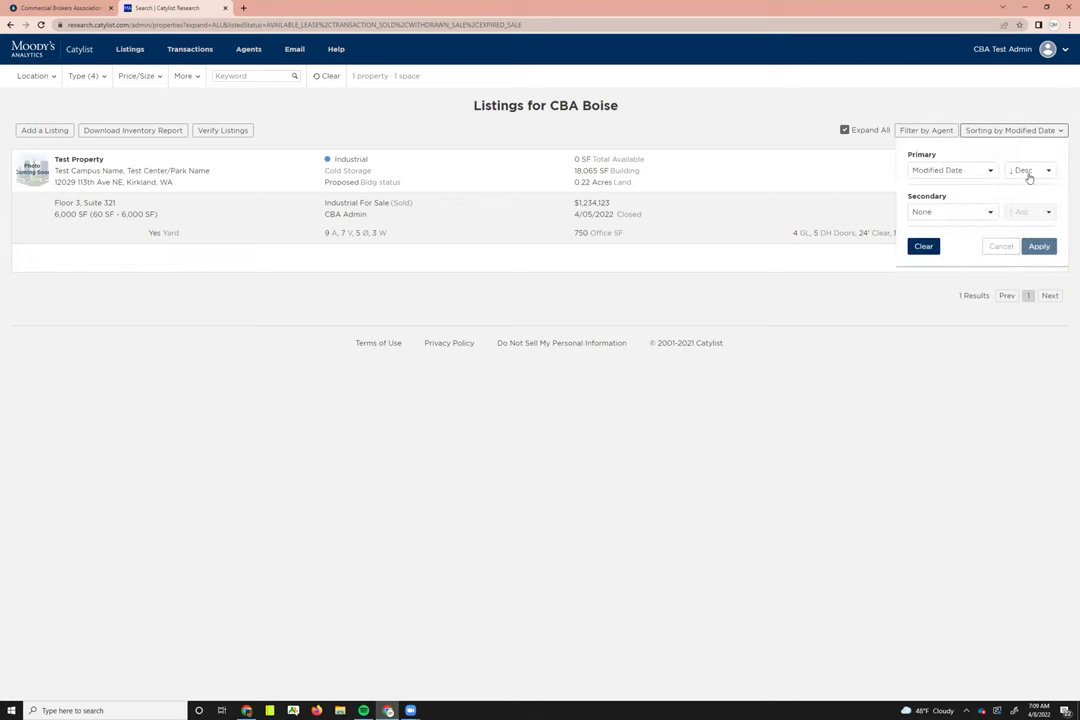
left_click(988, 172)
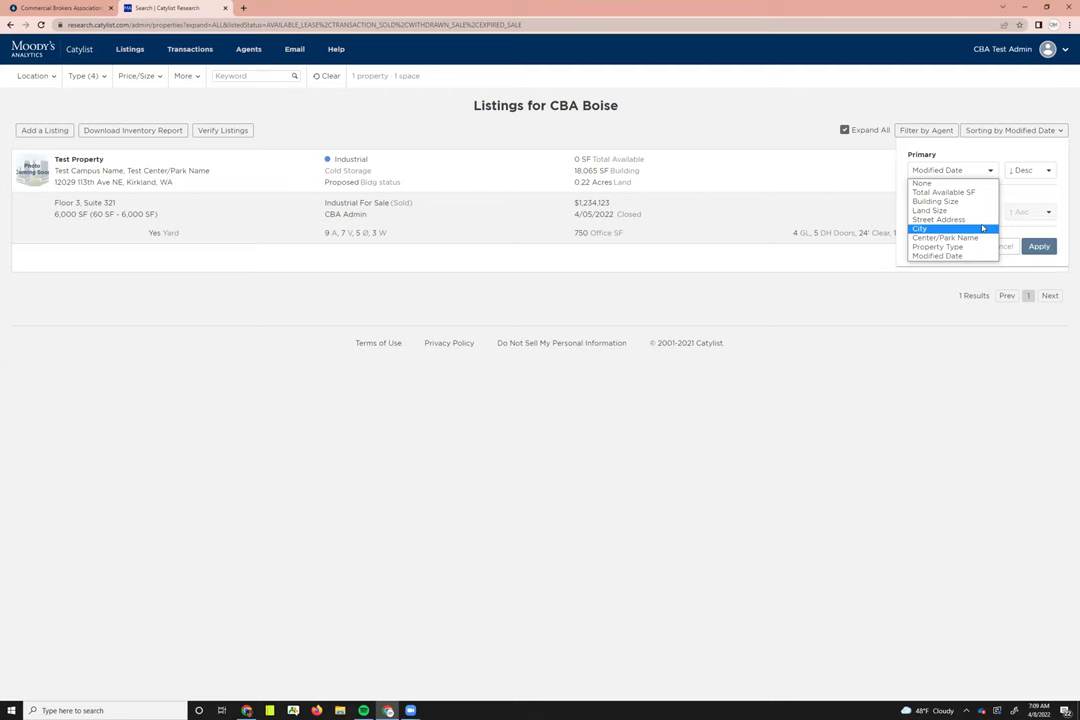
left_click(997, 155)
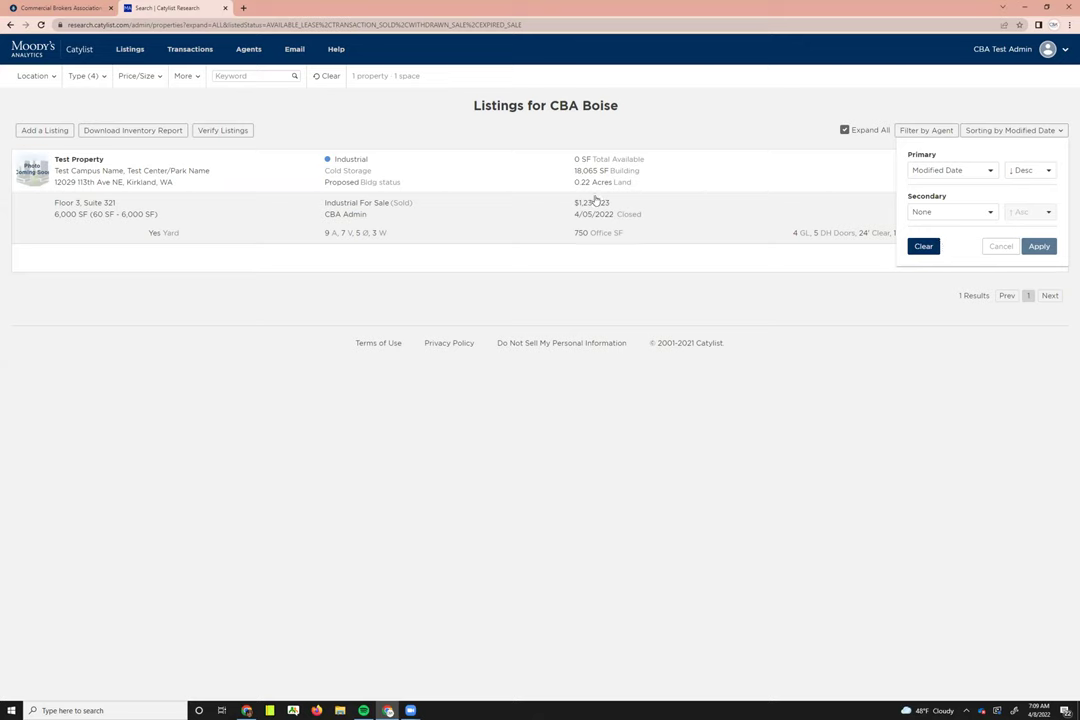
left_click(388, 121)
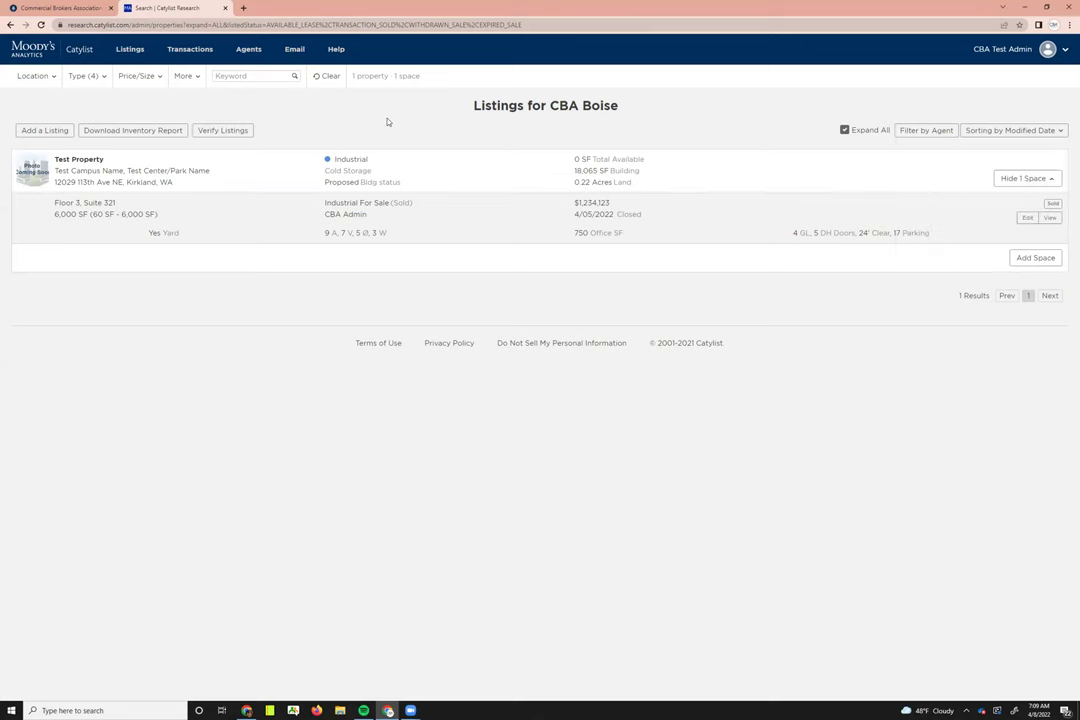
Step: Start adding a new space listing to Test Property with CBA Admin as primary agent, and discard it
left_click(1035, 258)
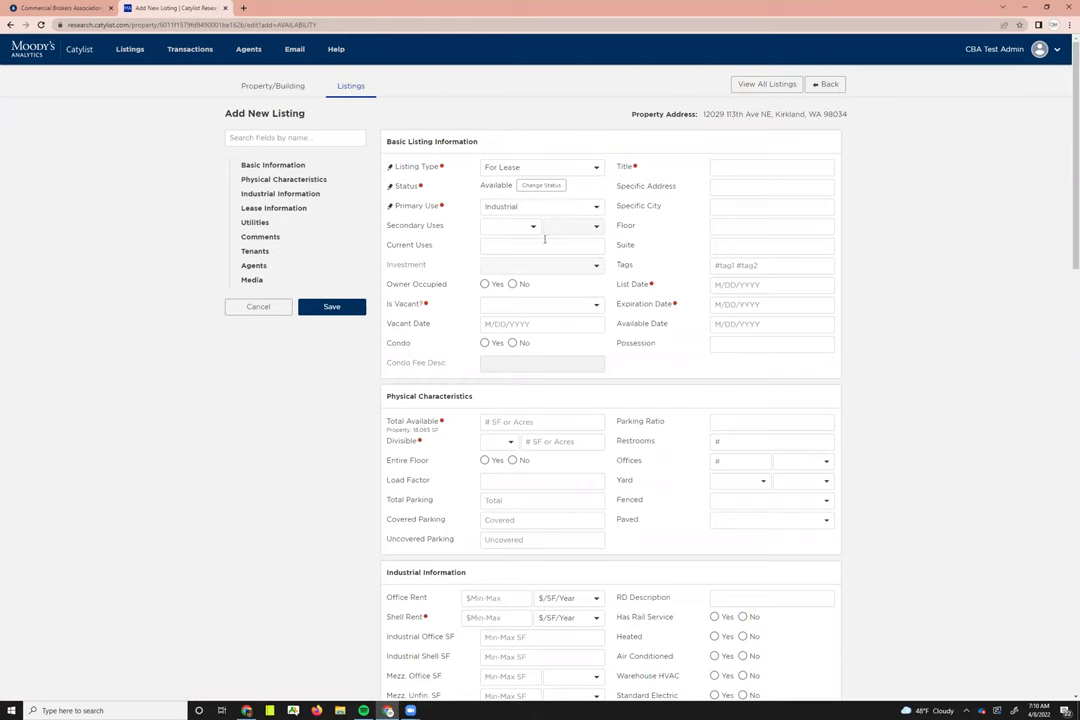
left_click(258, 268)
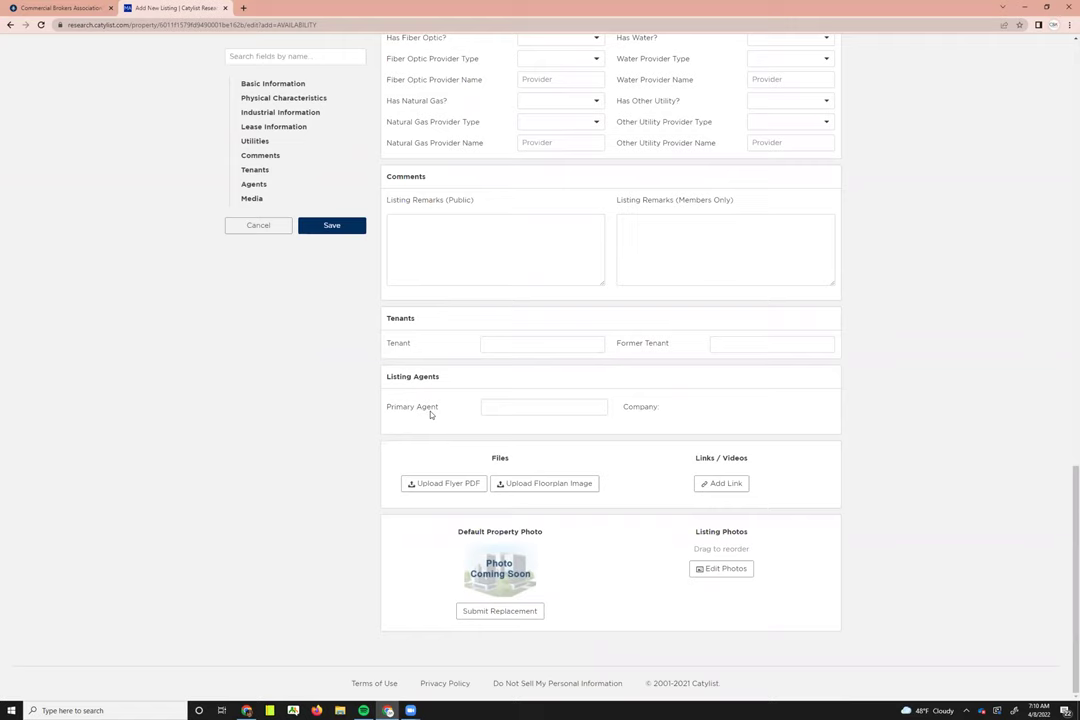
left_click(557, 406)
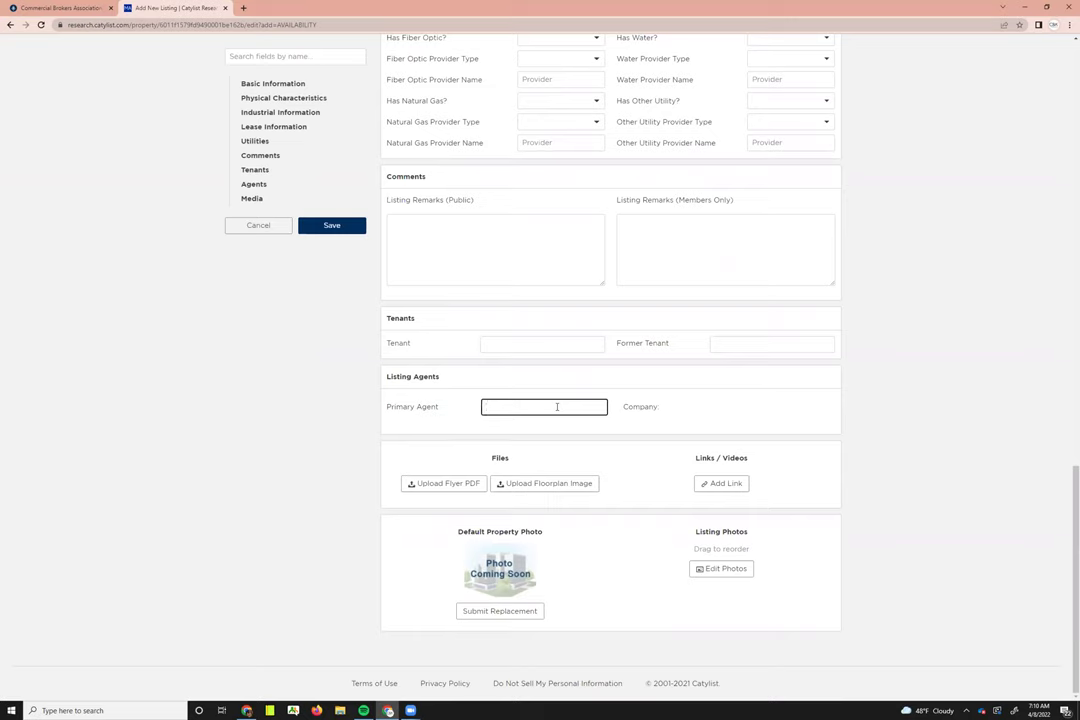
type("cba")
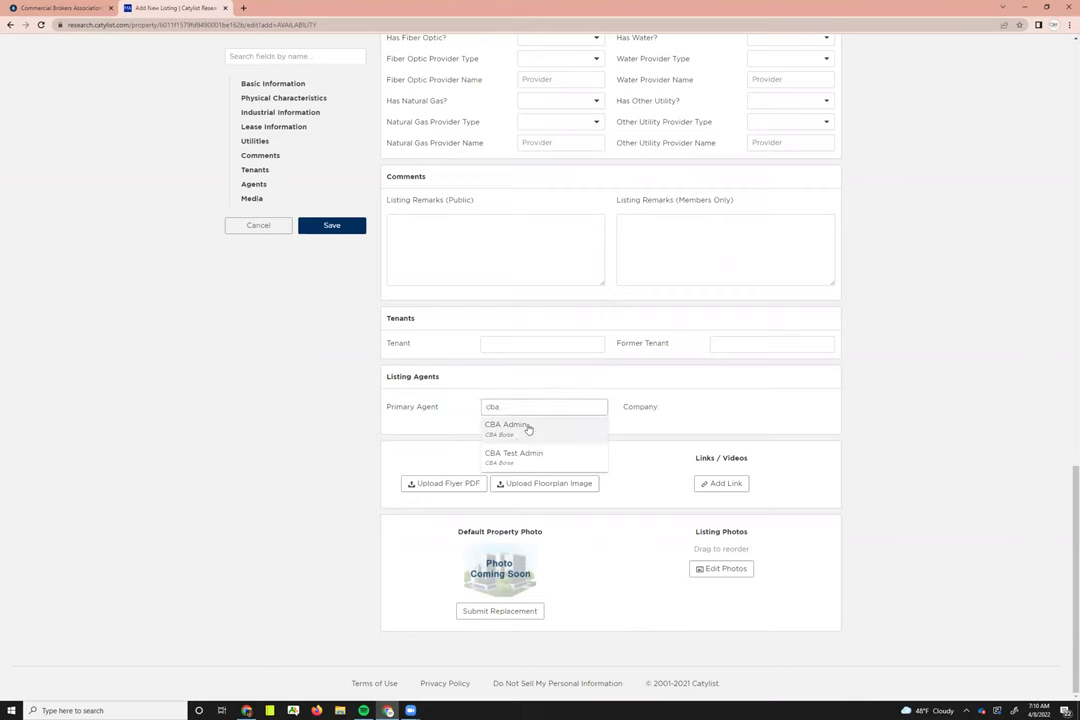
left_click(507, 425)
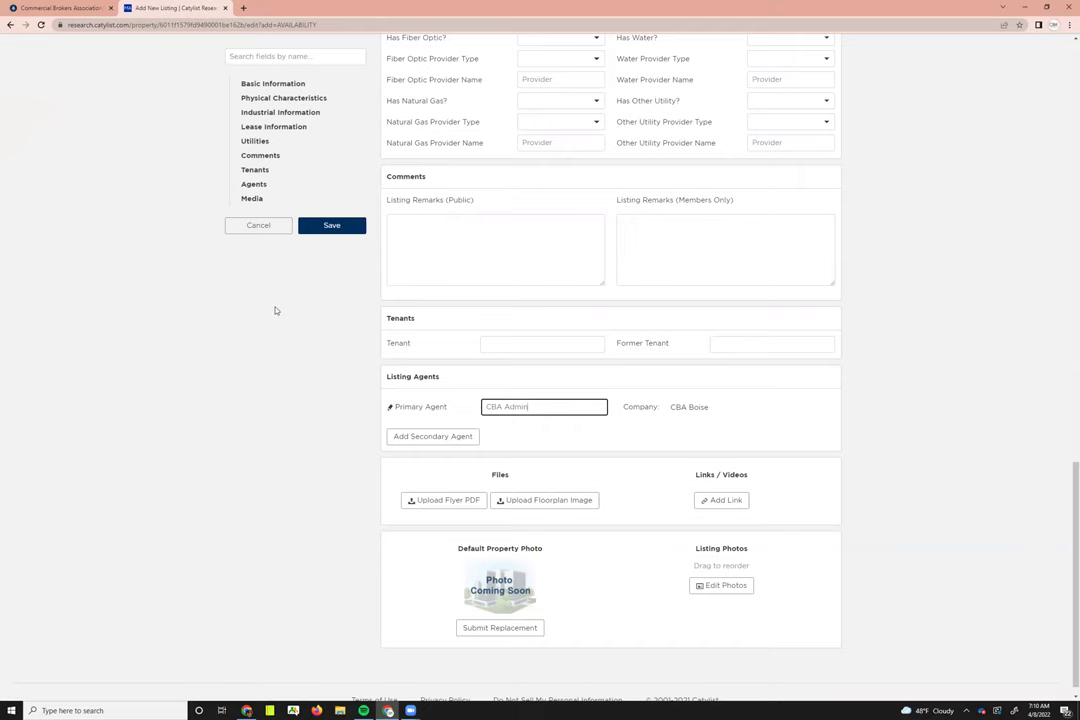
left_click(268, 229)
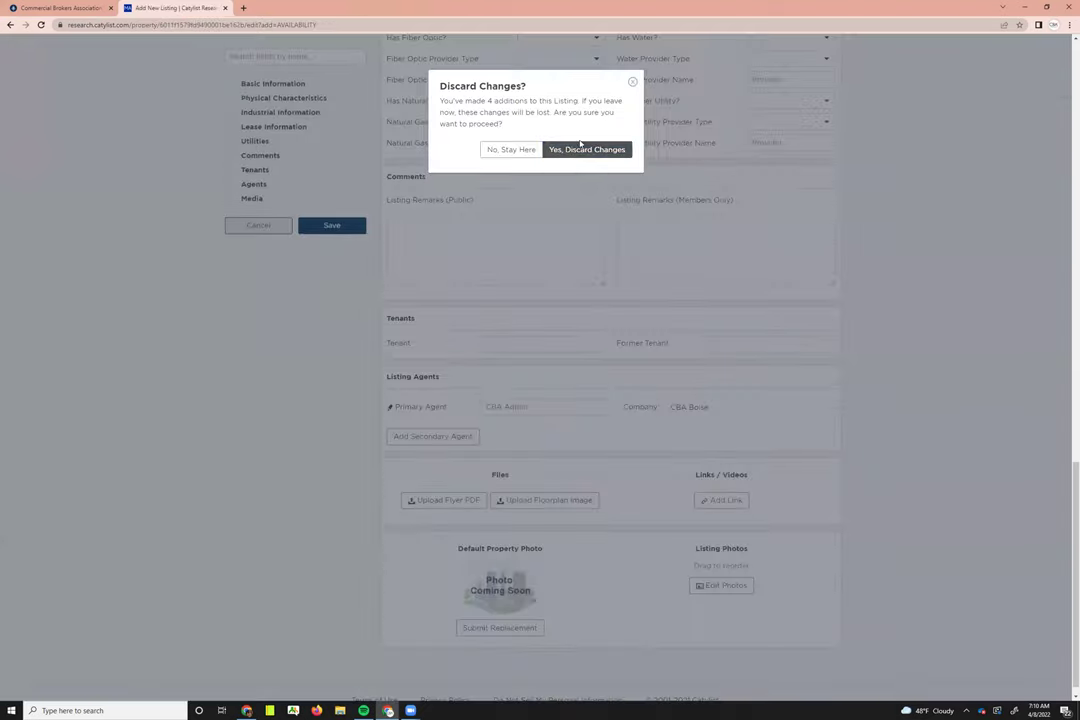
left_click(597, 150)
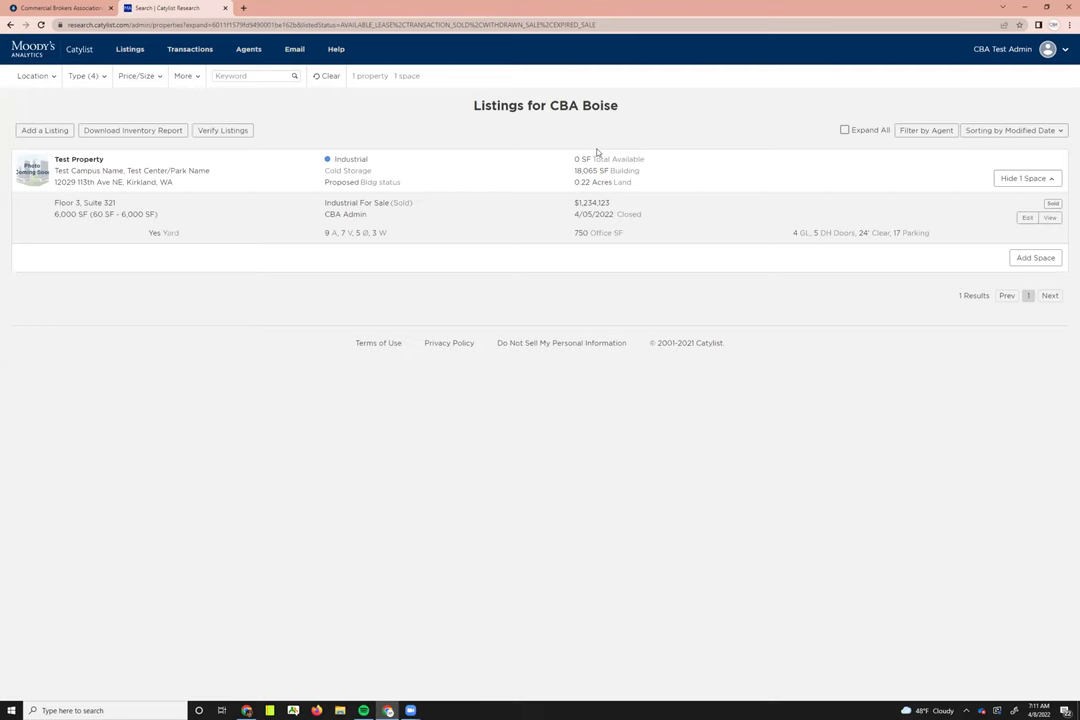
Step: Open the company's transactions and review the type and status filter applied to them
left_click(193, 49)
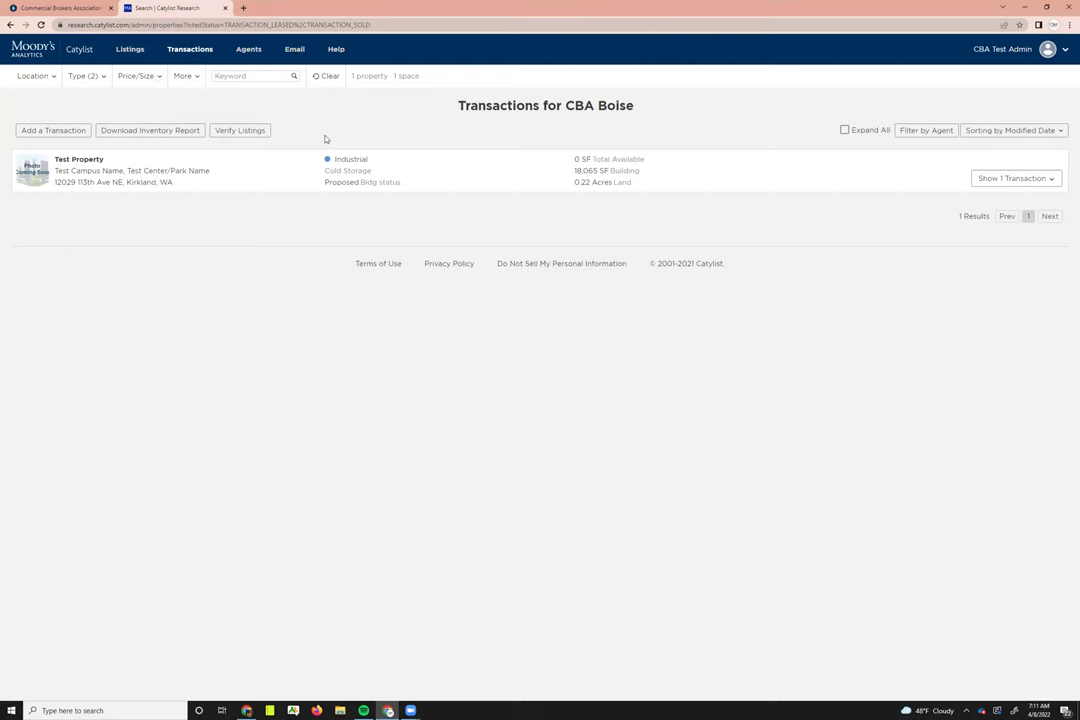
left_click(97, 82)
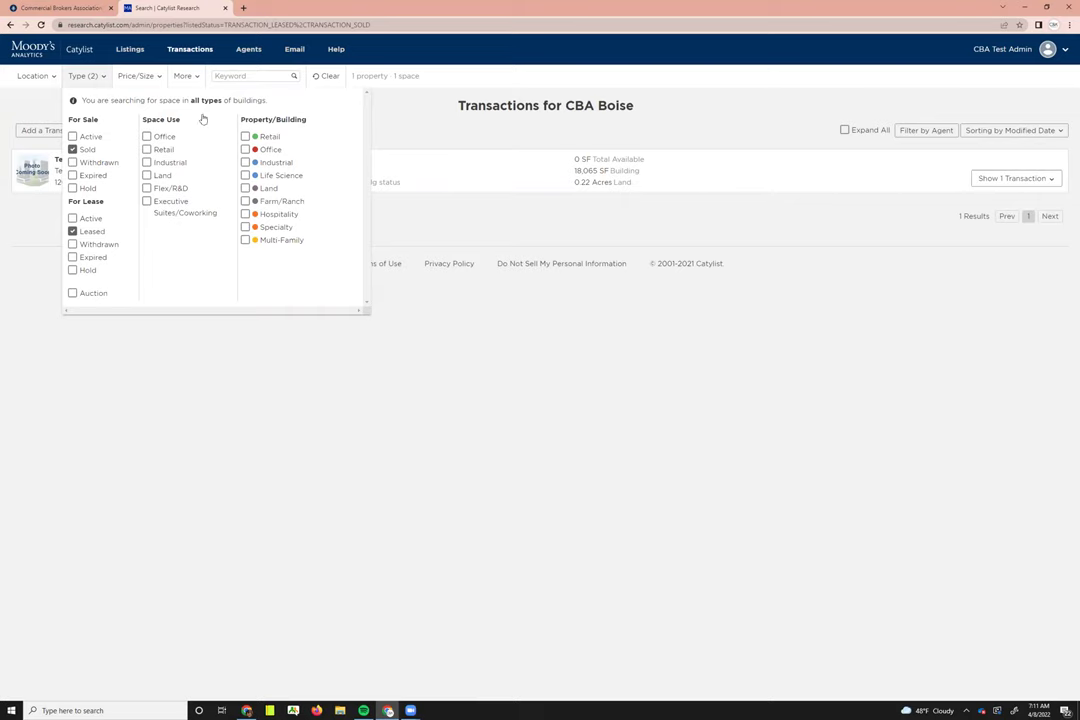
left_click(422, 114)
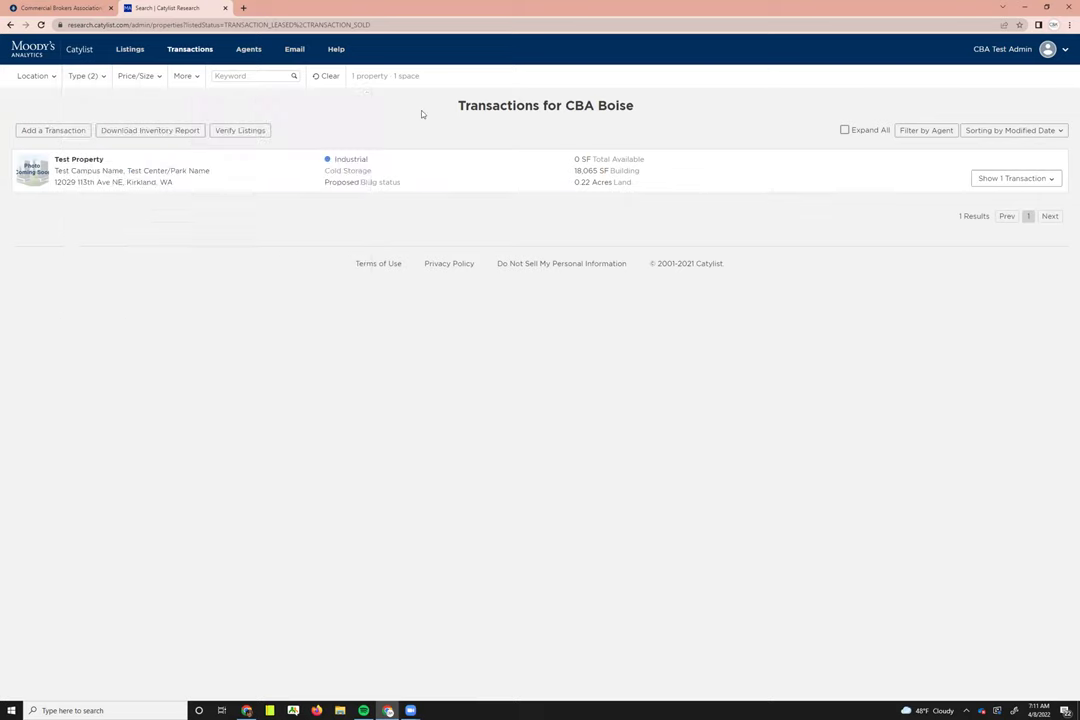
Step: Log in as the CBA Admin agent from the company's agent list and open that account's options
left_click(243, 56)
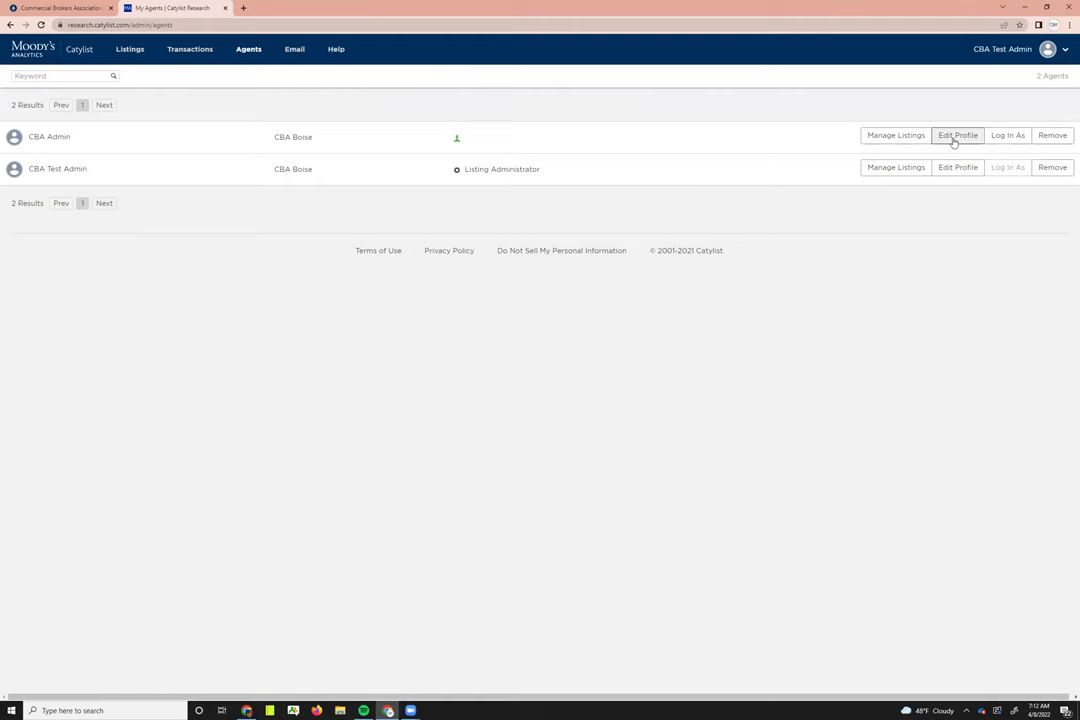
left_click(1013, 141)
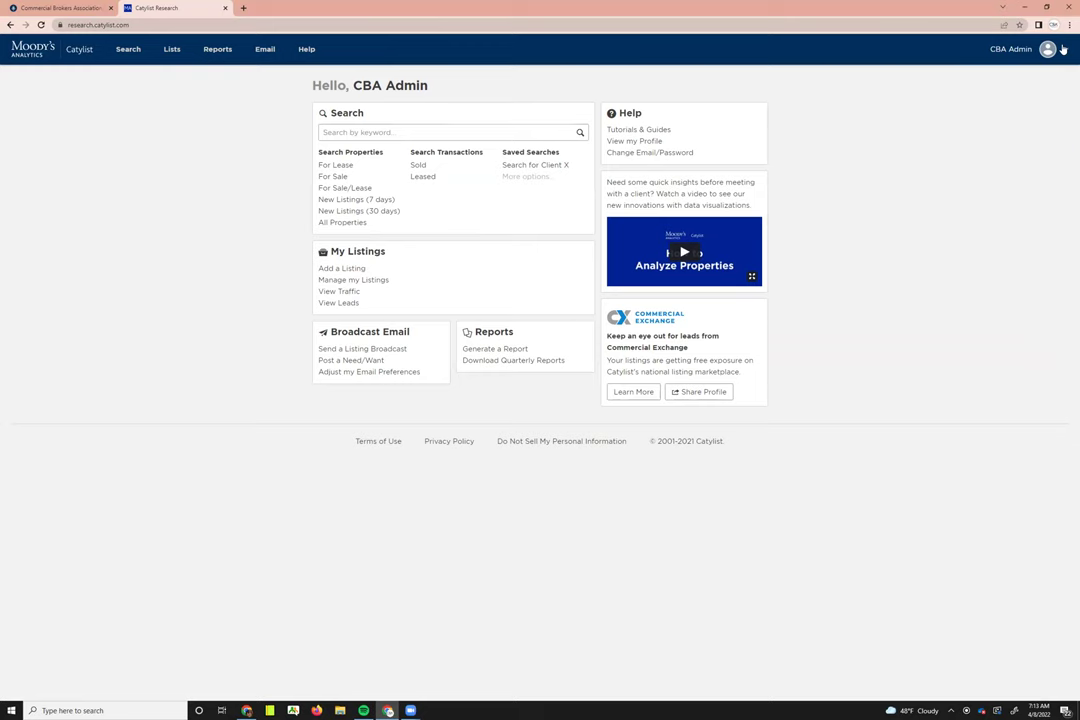
left_click(1047, 49)
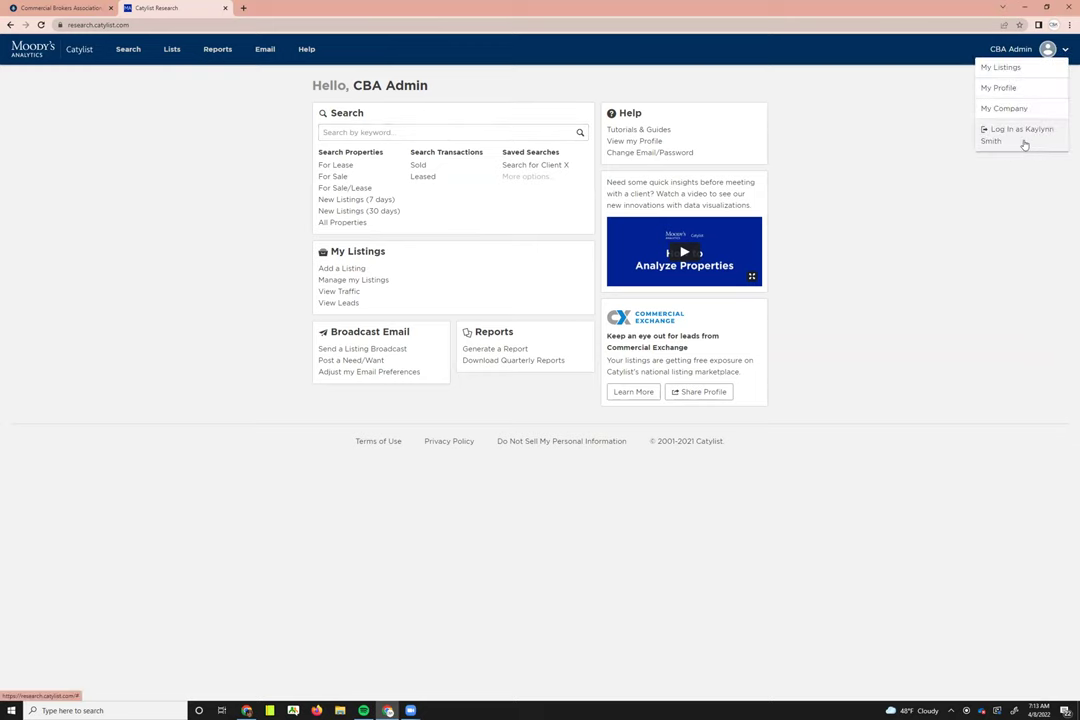